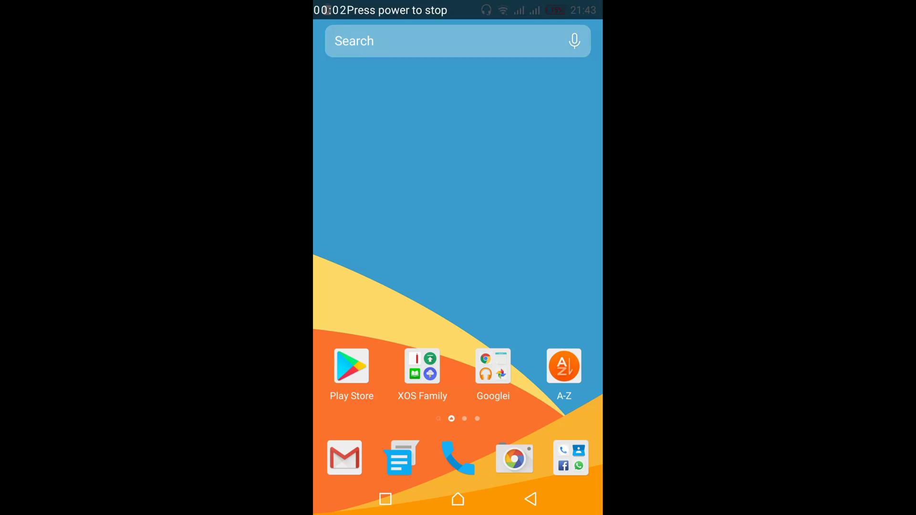
Open the Googlei folder on the Android home screen
left_click(493, 368)
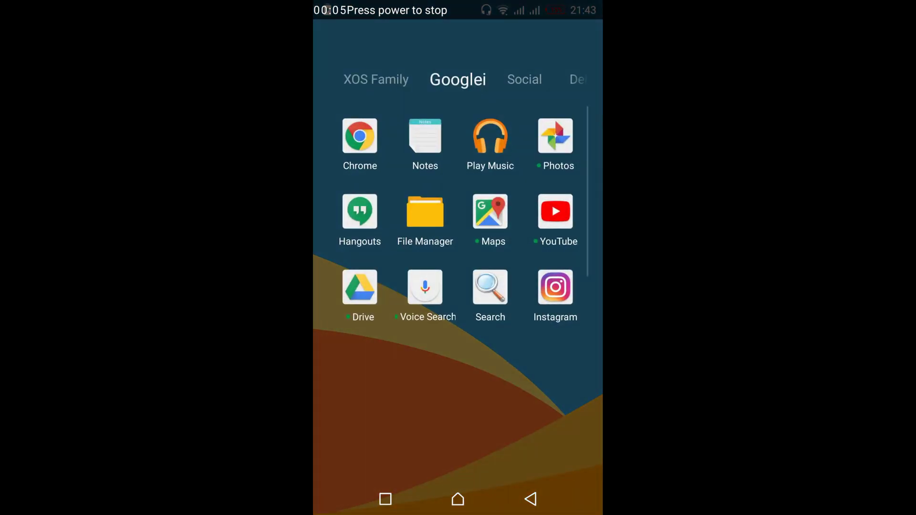
Launch Instagram and open the snowy Swat boot post from your profile grid
left_click(359, 137)
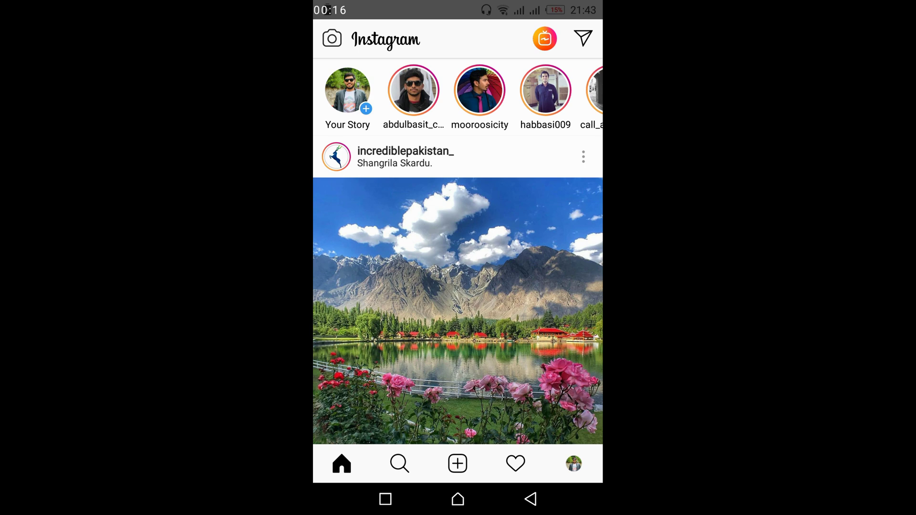
scroll(459, 286, "down", 4)
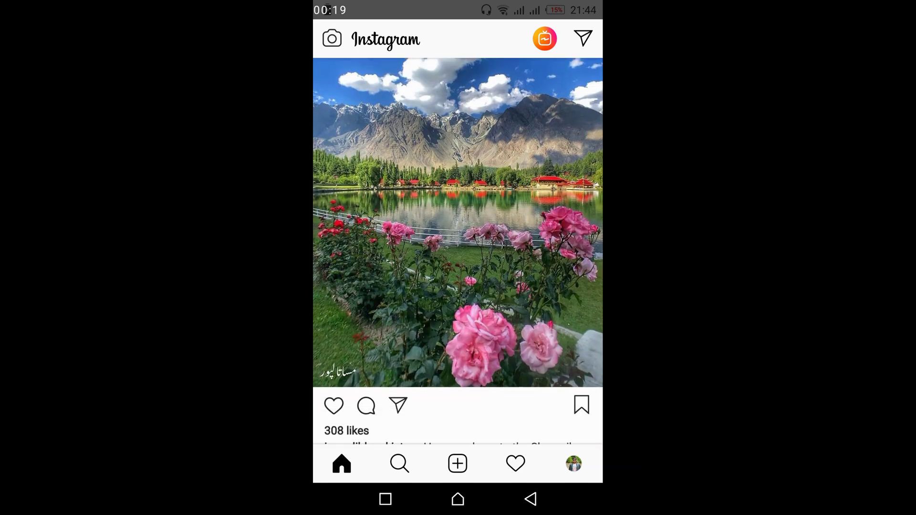
scroll(458, 286, "down", 1)
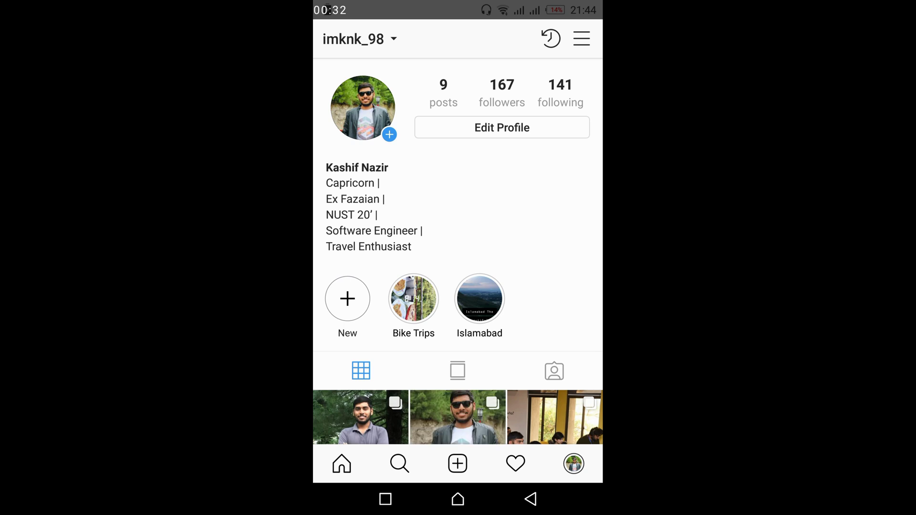
scroll(459, 286, "down", 5)
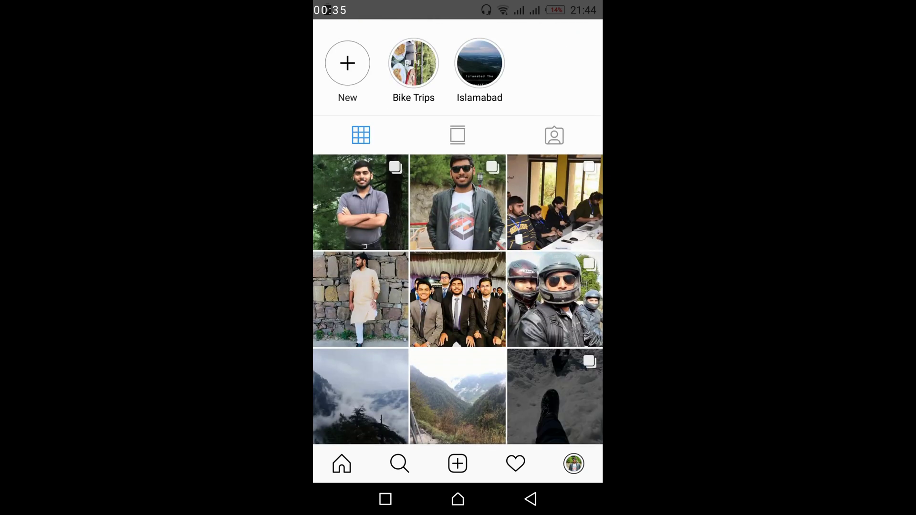
left_click(554, 397)
scroll(458, 286, "down", 4)
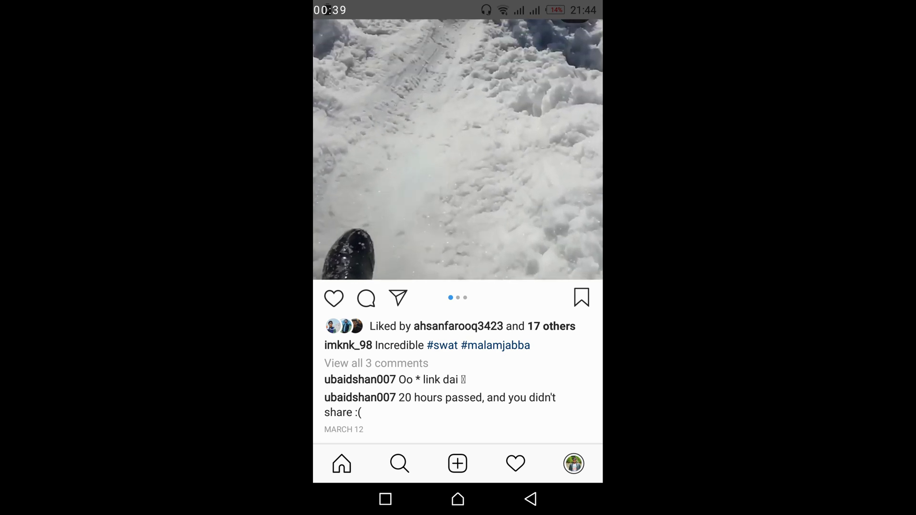
Open 'View all 3 comments' under the snowy Swat post
left_click(376, 363)
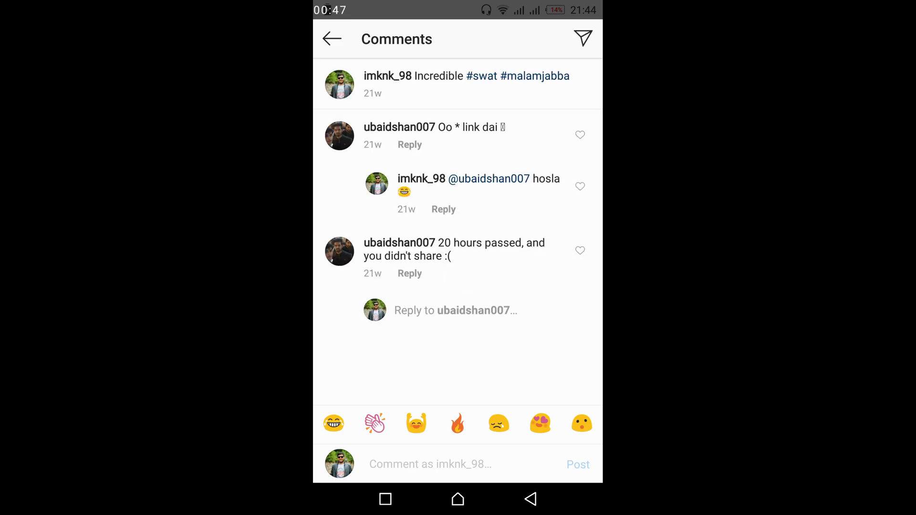
left_click(458, 251)
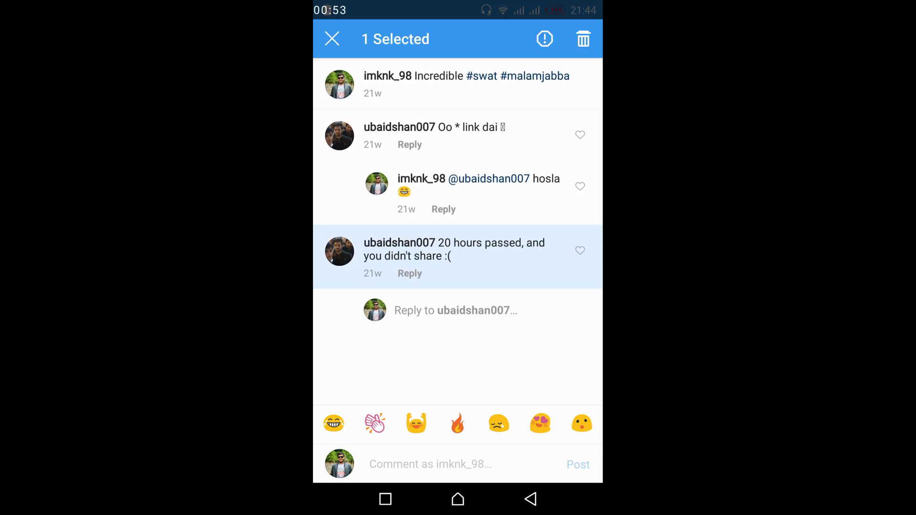
left_click(584, 39)
left_click(332, 39)
left_click(458, 251)
left_click(583, 39)
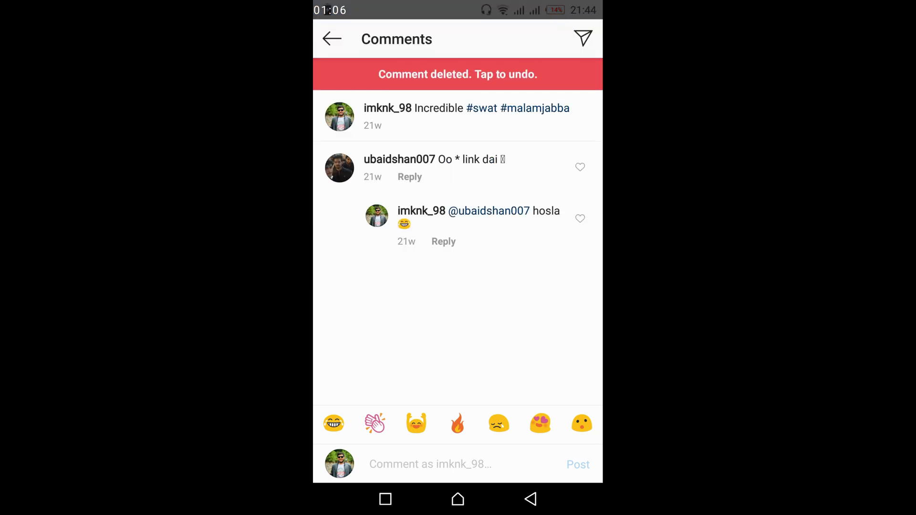
Undo the deletion from the 'Comment deleted' banner, then exit comment selection
left_click(457, 74)
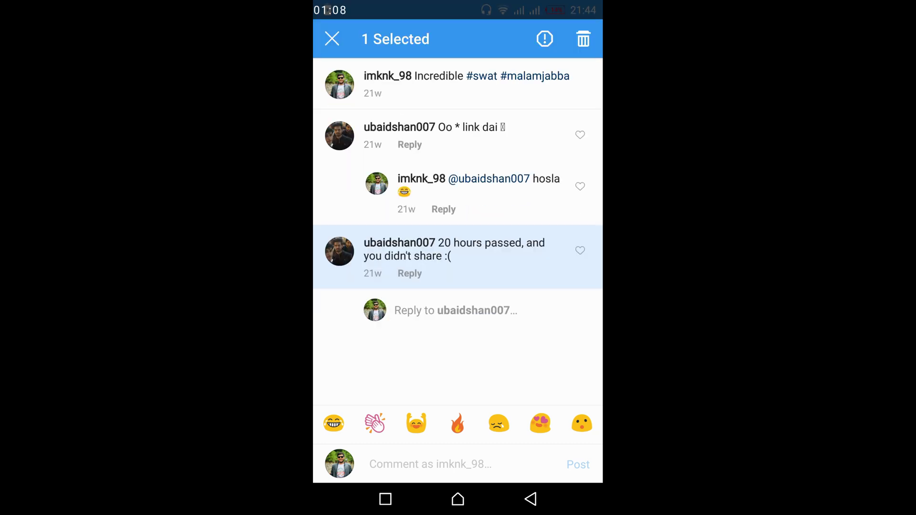
left_click(332, 38)
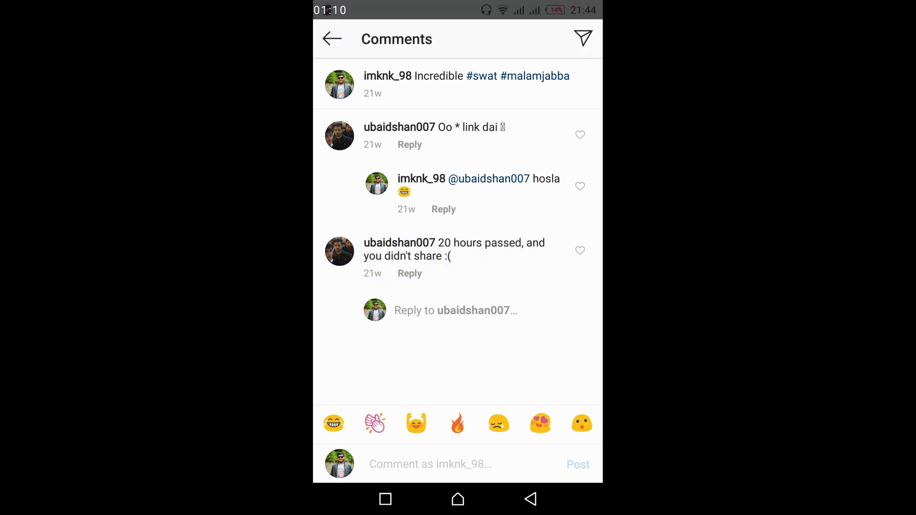